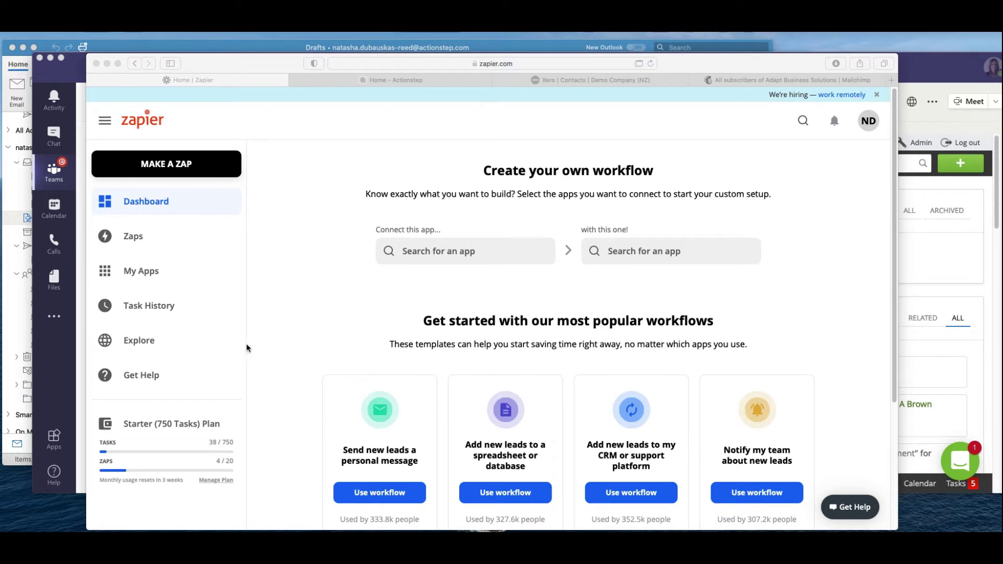
# Open the Contact Update - Mailchimp, Xero, Outlook zap from the Zaps list.
pyautogui.click(133, 236)
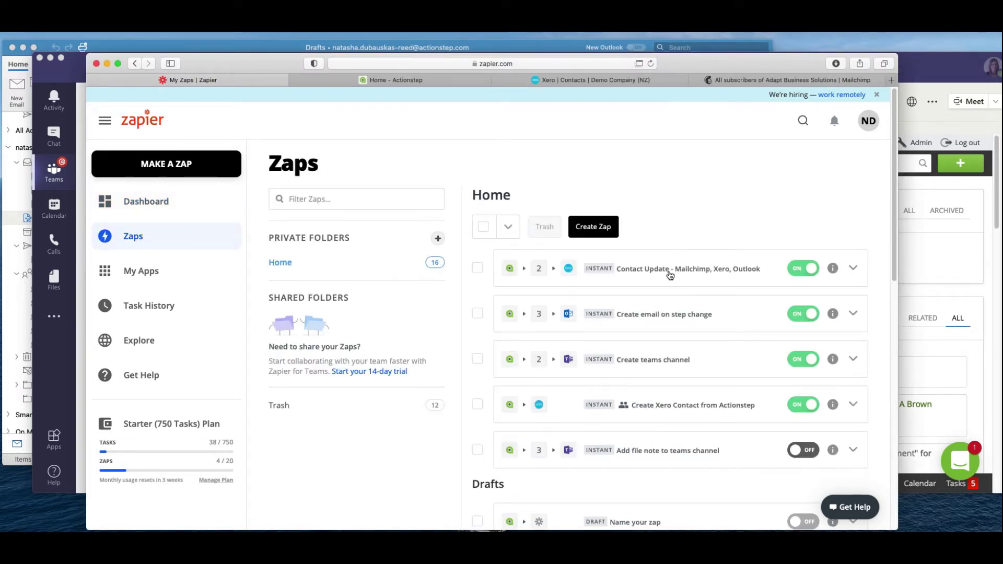
pyautogui.click(669, 273)
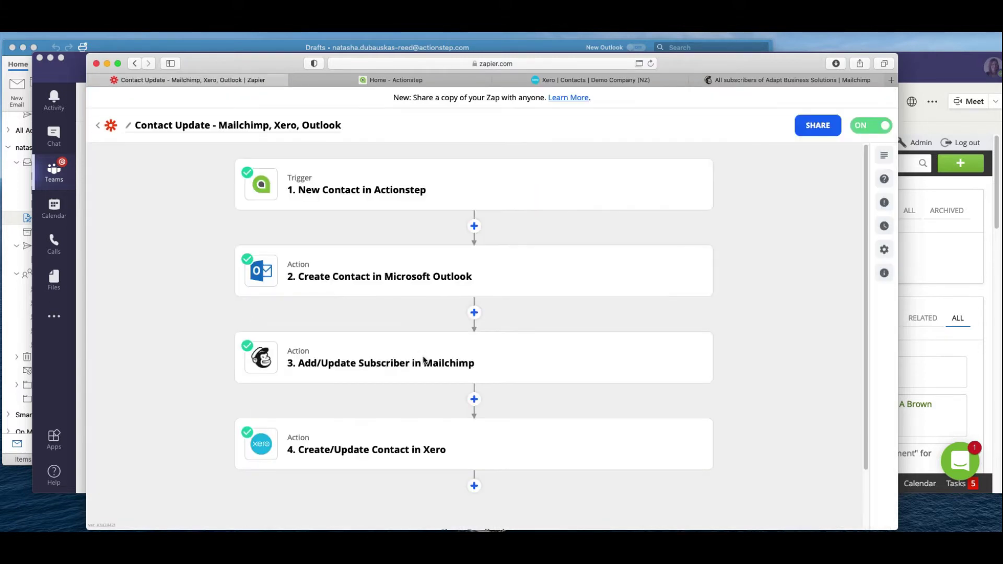
pyautogui.moveTo(302, 183)
# Return from the zap editor to the Zaps list via the Zapier logo.
pyautogui.click(108, 128)
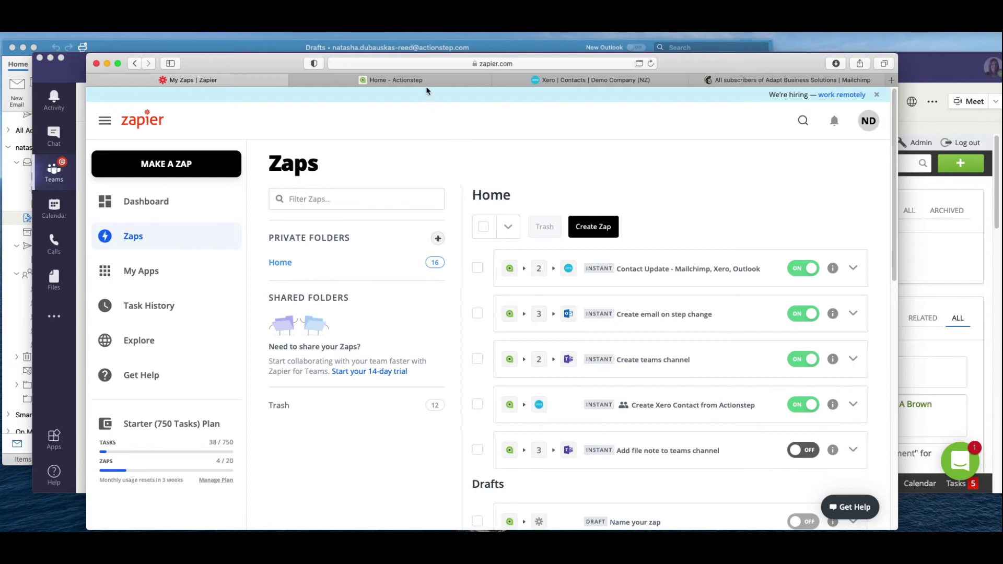
# Start a new Actionstep contact with the client's first name, last name and e-mail address.
pyautogui.hotkey('ctrl', 'Tab')
pyautogui.click(802, 121)
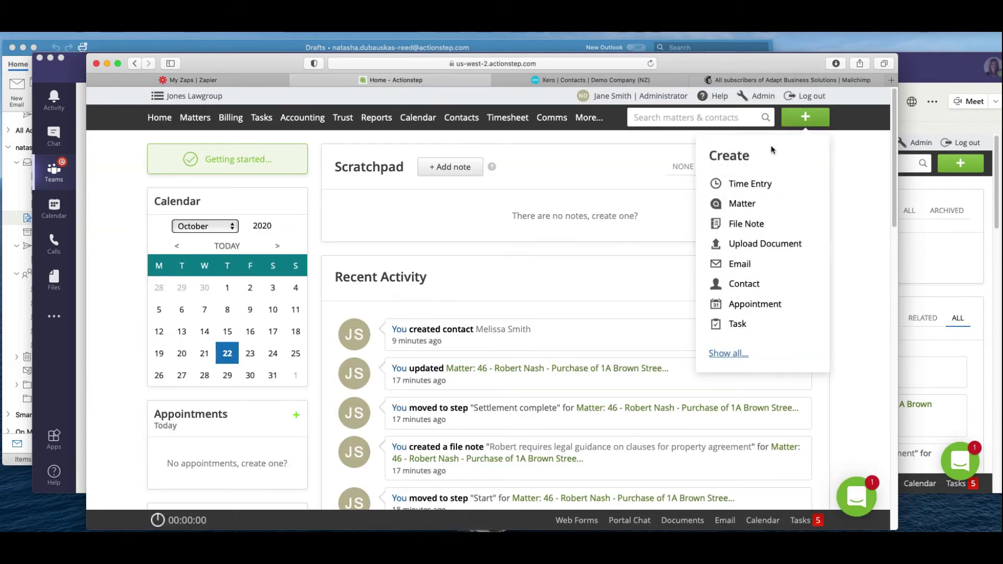
pyautogui.click(738, 284)
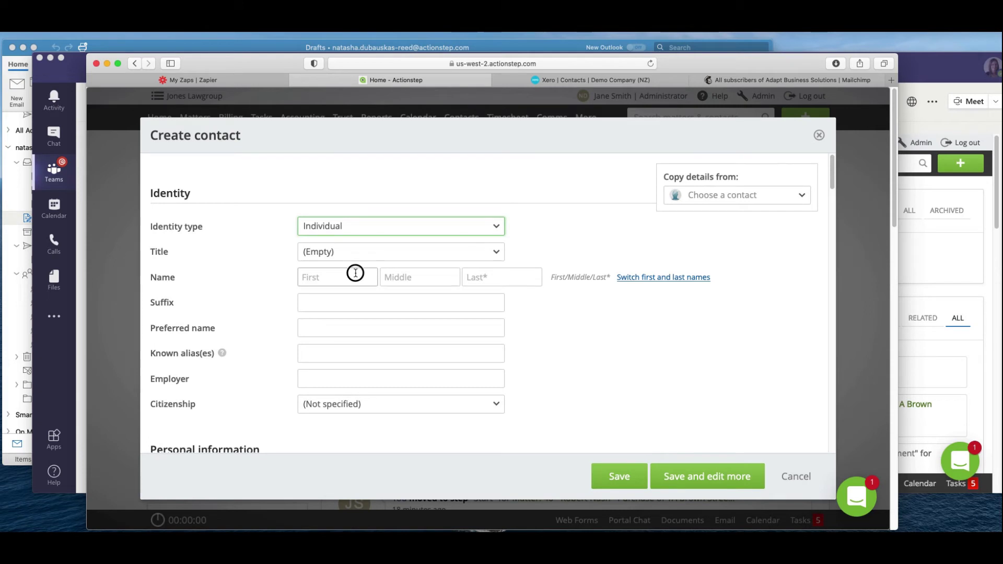
pyautogui.click(355, 273)
pyautogui.click(509, 280)
pyautogui.click(545, 320)
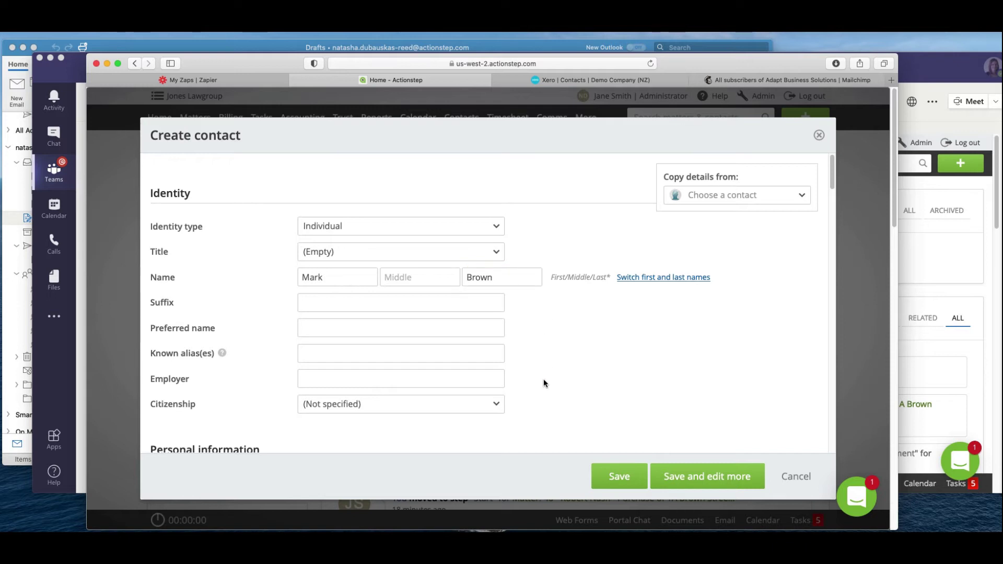
pyautogui.scroll(-7, 543, 383)
pyautogui.click(394, 334)
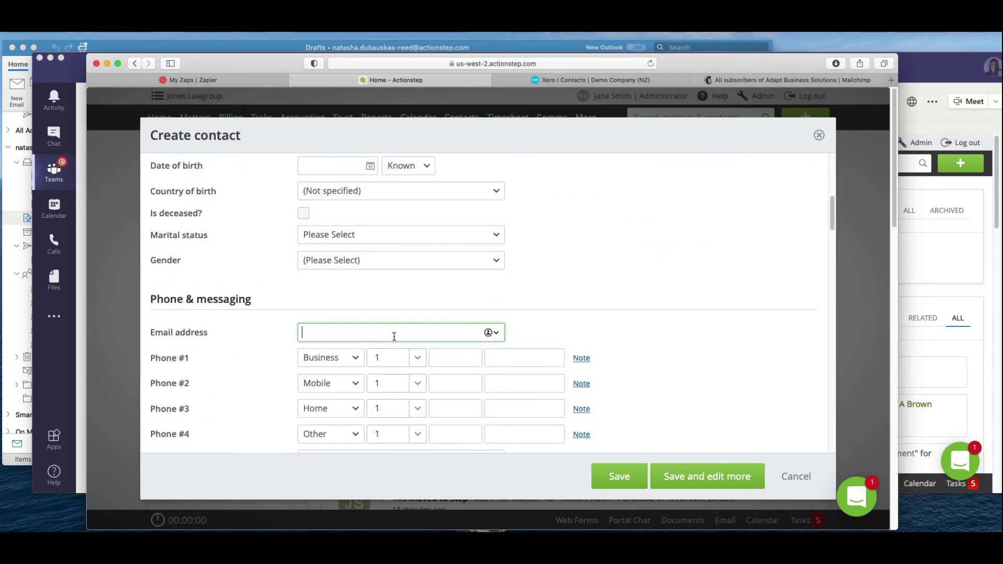
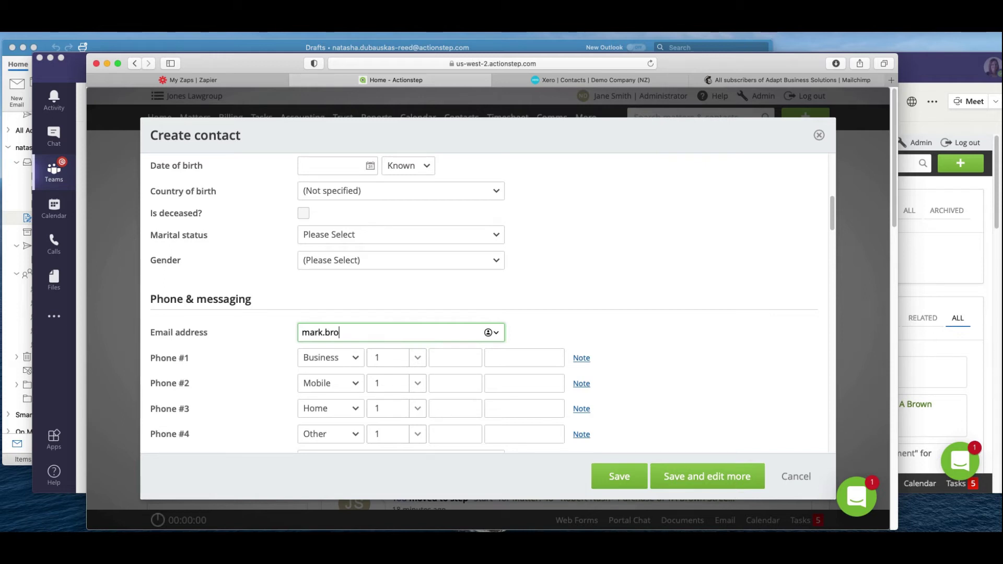
# Enter the client's street, state and postal code, make mailing address the same, and save.
pyautogui.scroll(-5, 484, 303)
pyautogui.click(337, 390)
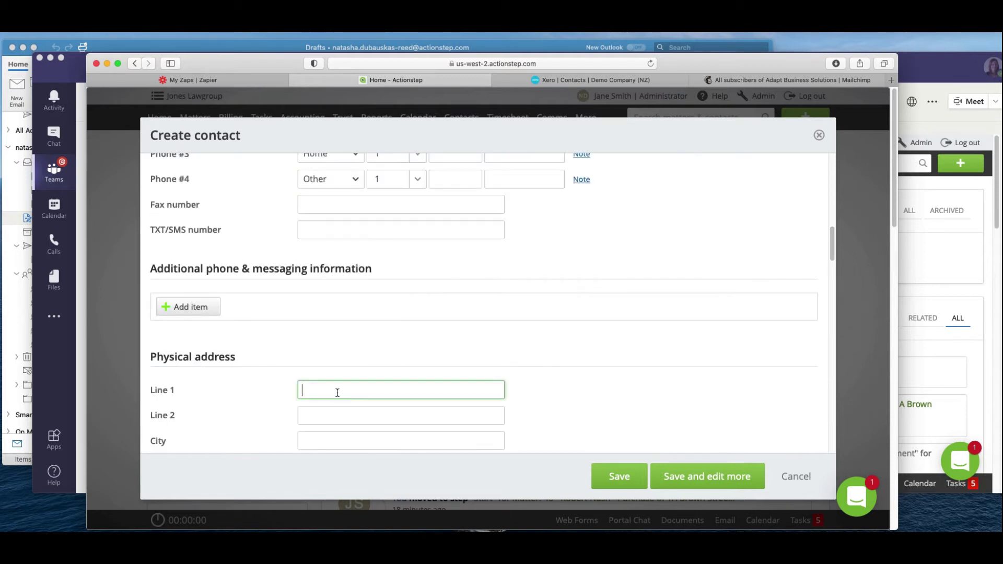
pyautogui.write('123 smith Street')
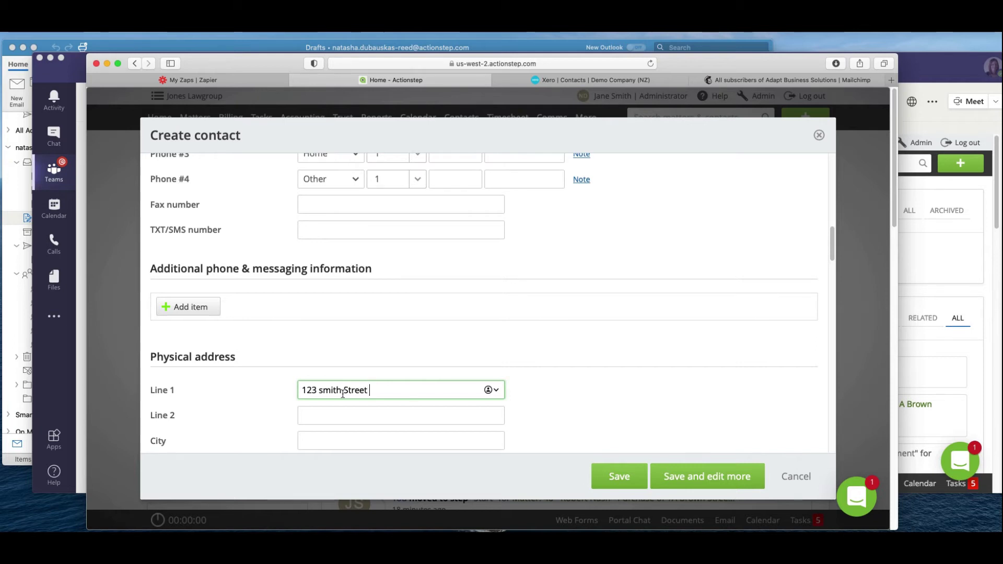
pyautogui.click(323, 391)
pyautogui.press('BackSpace')
pyautogui.write('S')
pyautogui.click(723, 417)
pyautogui.scroll(-5, 725, 418)
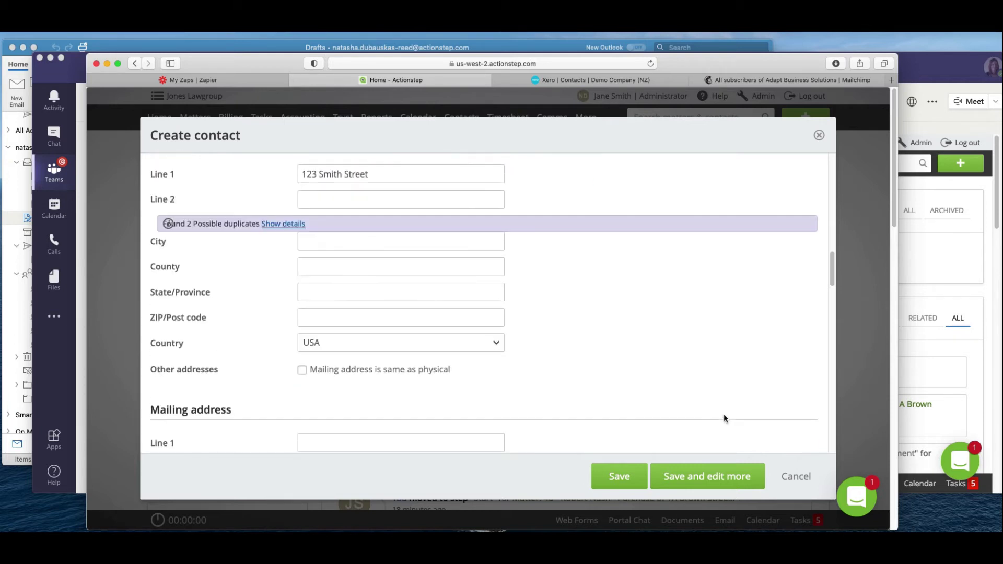
pyautogui.click(327, 290)
pyautogui.write('New York')
pyautogui.click(358, 322)
pyautogui.write('NY12345')
pyautogui.click(589, 397)
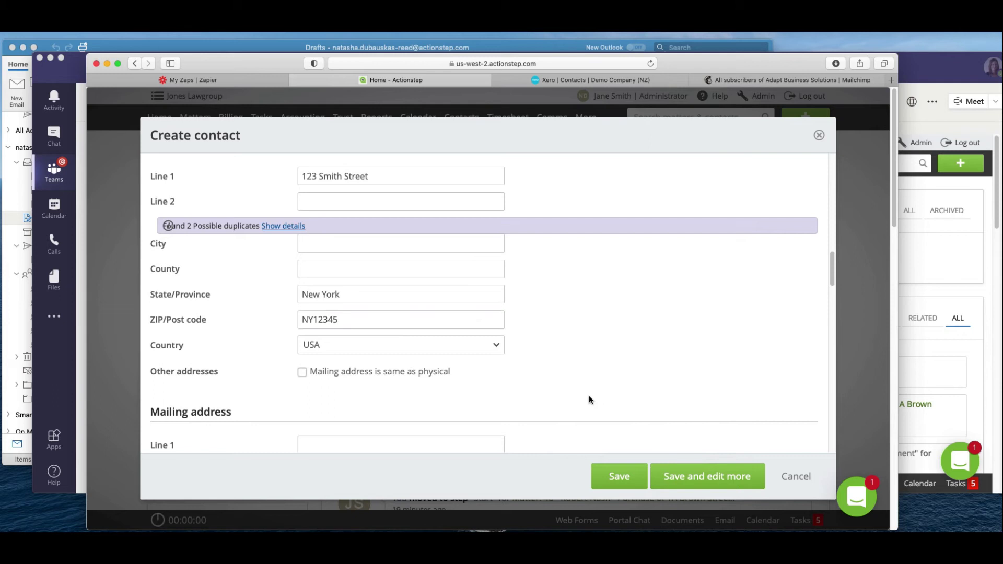
pyautogui.click(304, 372)
pyautogui.click(621, 472)
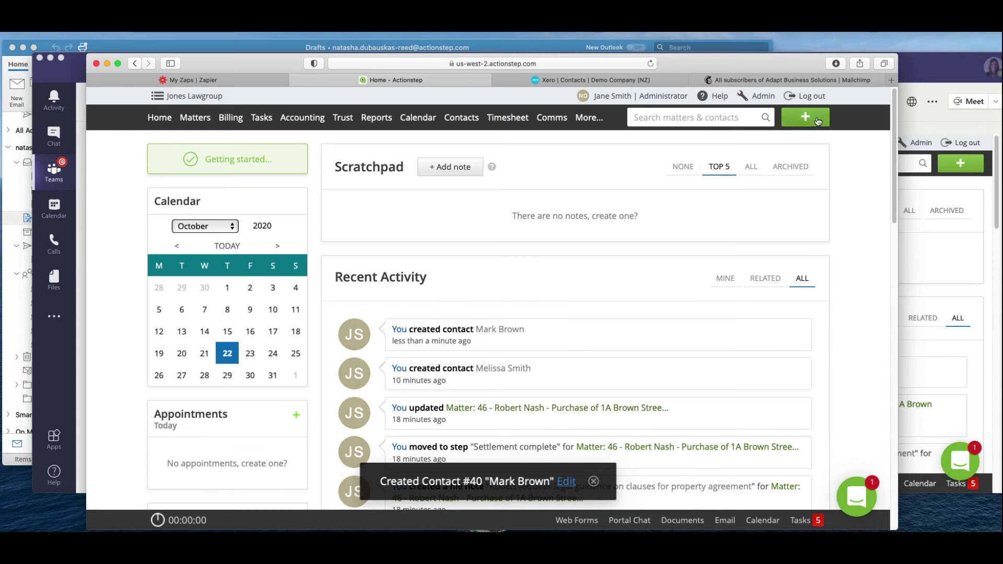
# Create a Conveyancing (1) matter named for the client's property purchase.
pyautogui.click(818, 119)
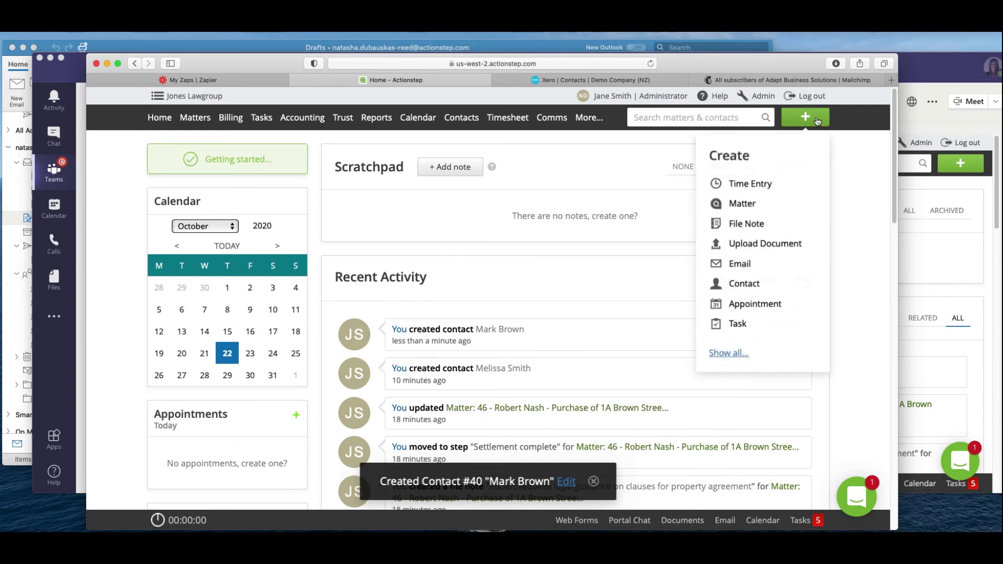
pyautogui.click(734, 206)
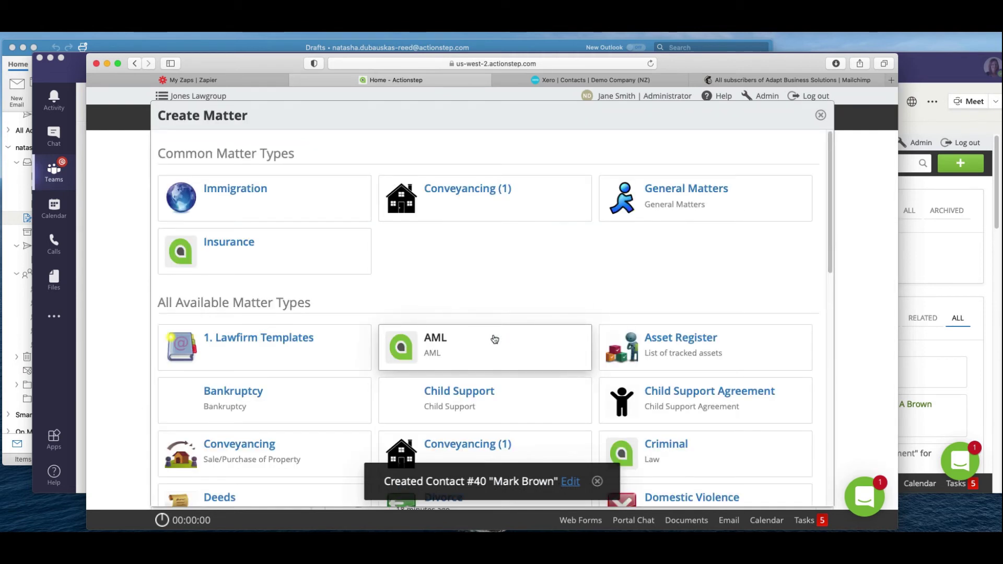
pyautogui.click(472, 215)
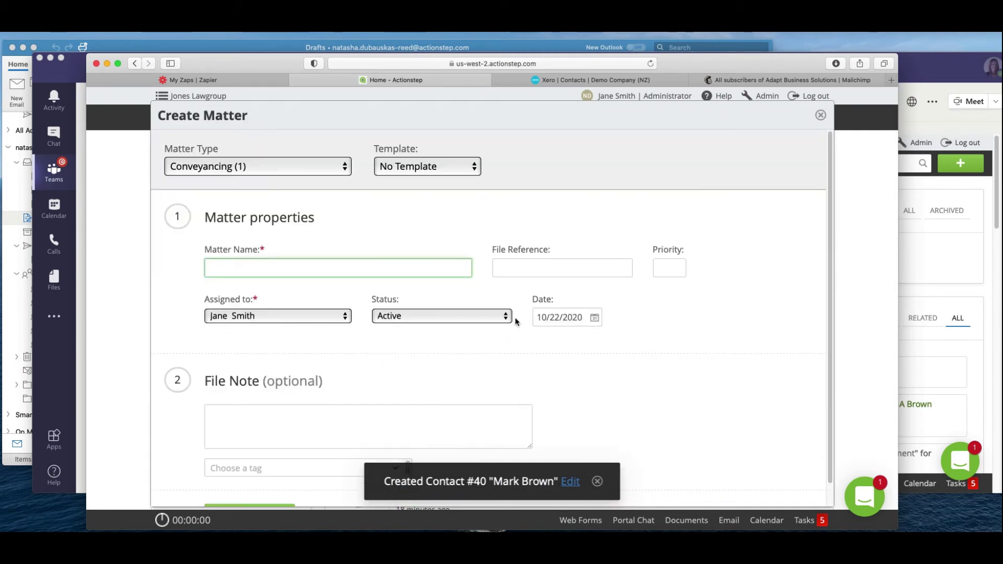
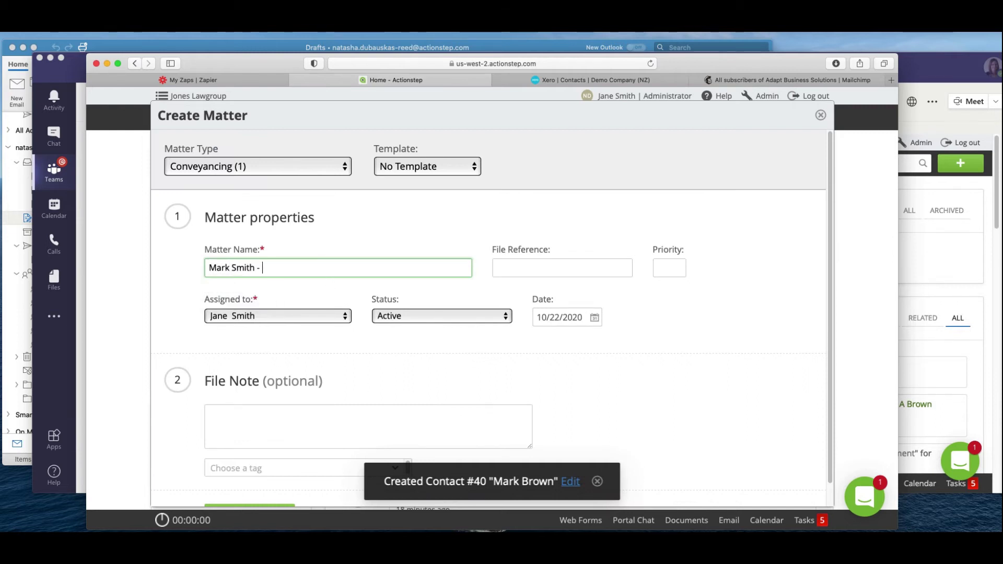
pyautogui.write(' Purchase of 123 Brown Street')
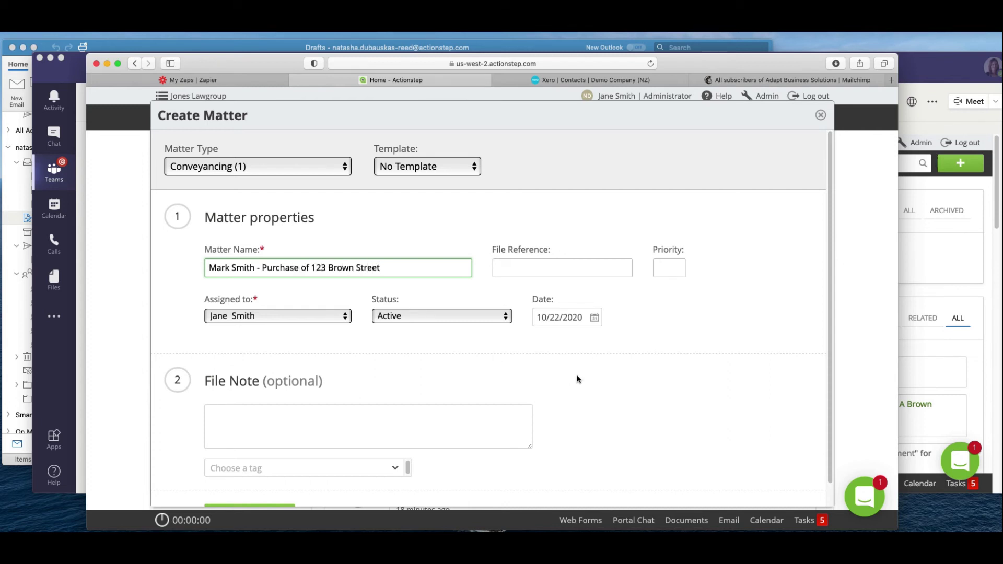
pyautogui.click(578, 376)
pyautogui.scroll(-1, 578, 376)
pyautogui.click(276, 495)
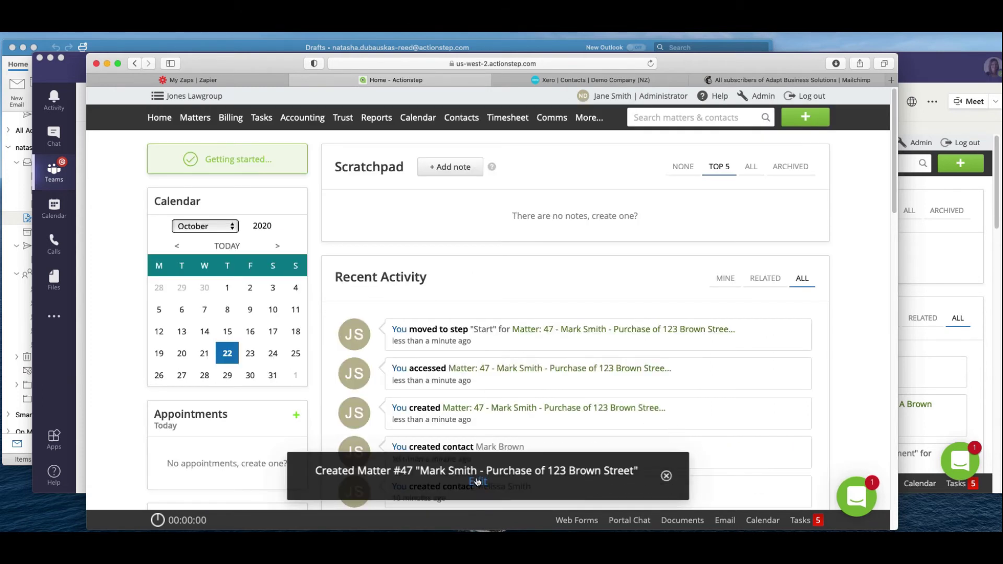
# Open the new matter and add the new contact as its client under Parties.
pyautogui.click(478, 482)
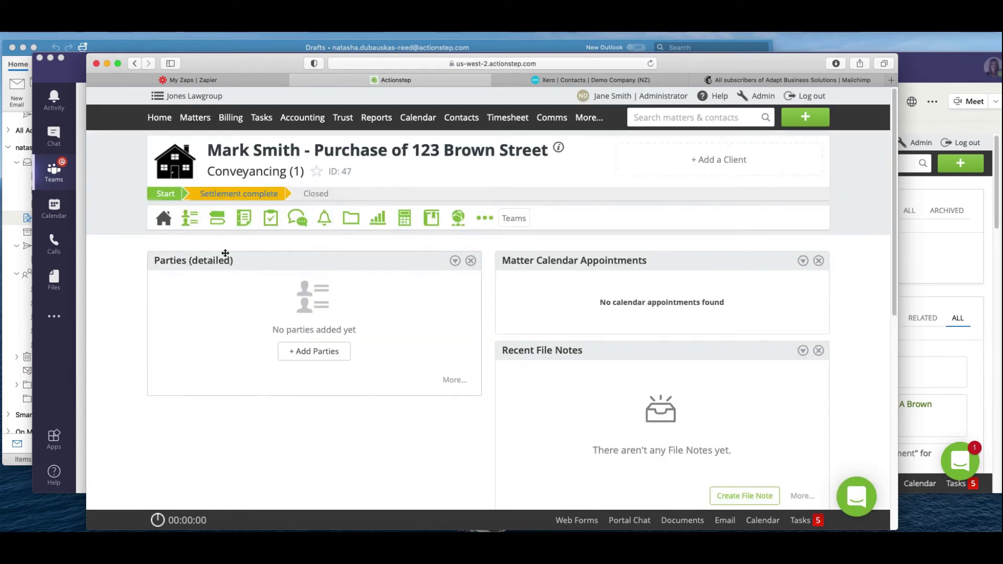
pyautogui.click(194, 219)
pyautogui.click(750, 363)
pyautogui.write('mark')
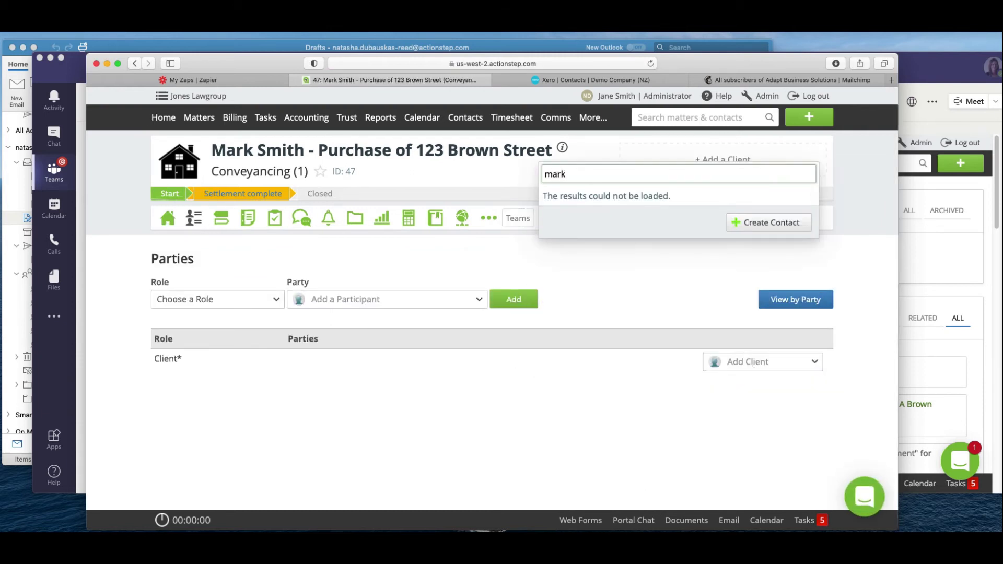
pyautogui.click(664, 307)
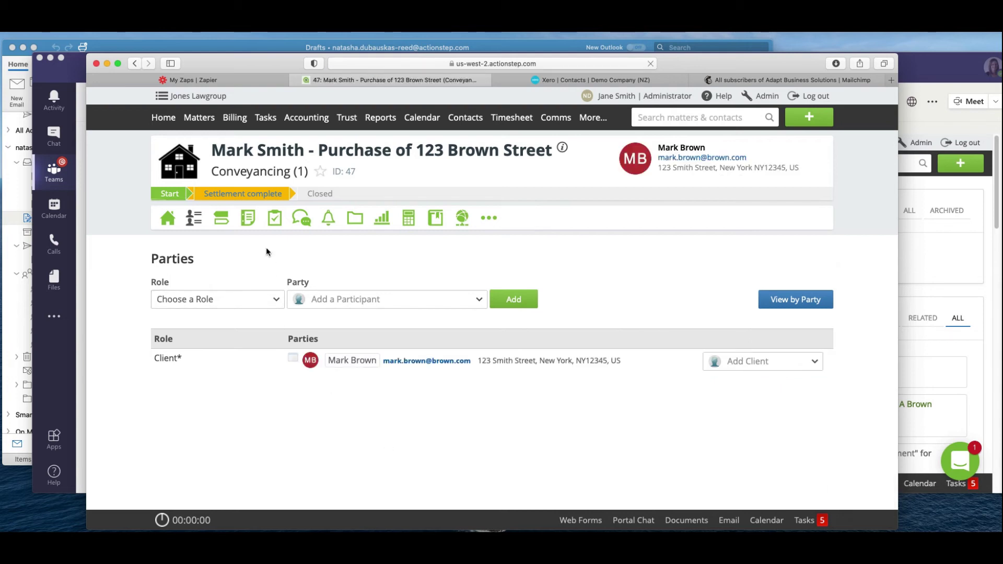
# Save a file note on the matter saying a property settlement clause needs review.
pyautogui.click(250, 219)
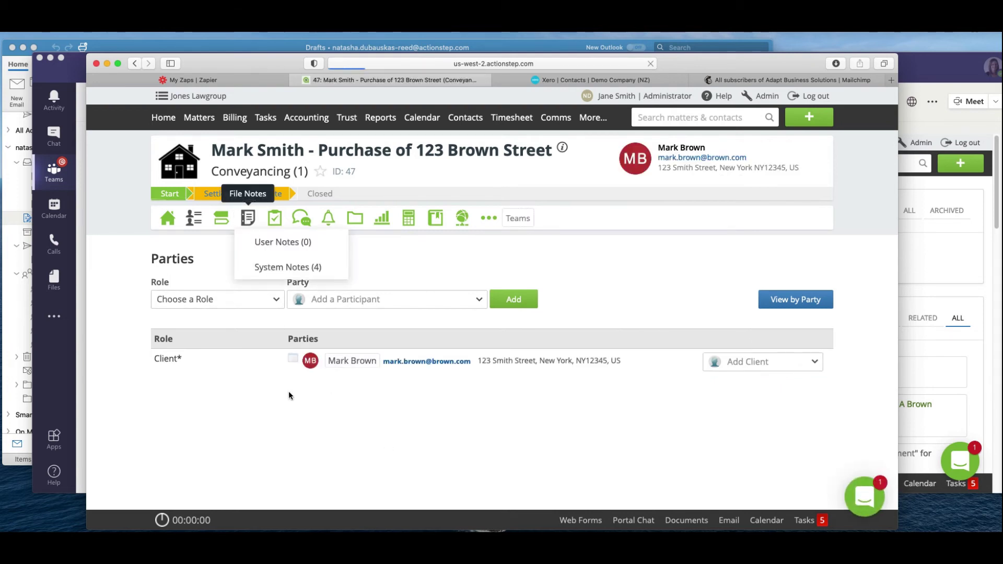
pyautogui.click(735, 276)
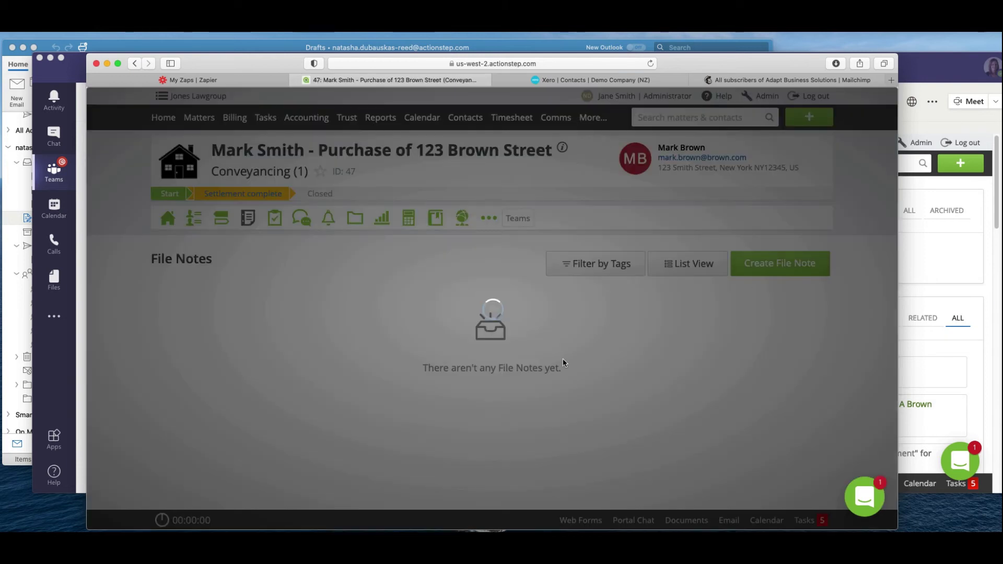
pyautogui.write('Mark has a major ')
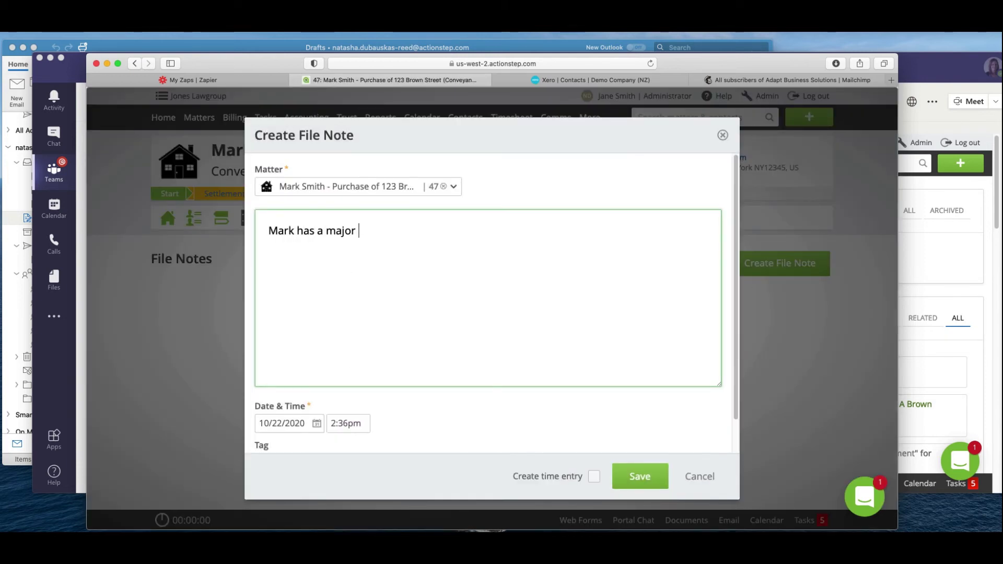
pyautogui.write('issues with one o')
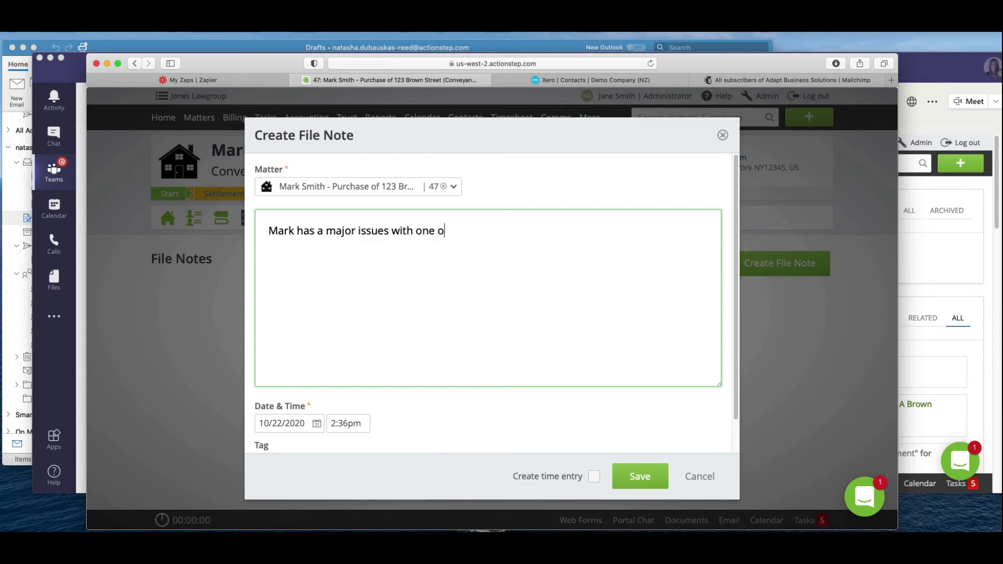
pyautogui.write('f his clauses in ')
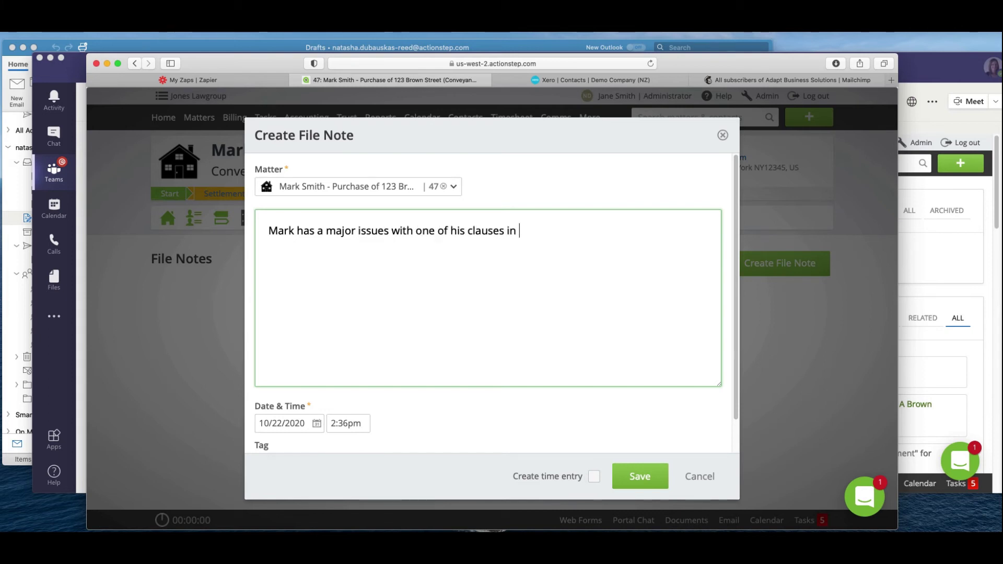
pyautogui.write('his property se')
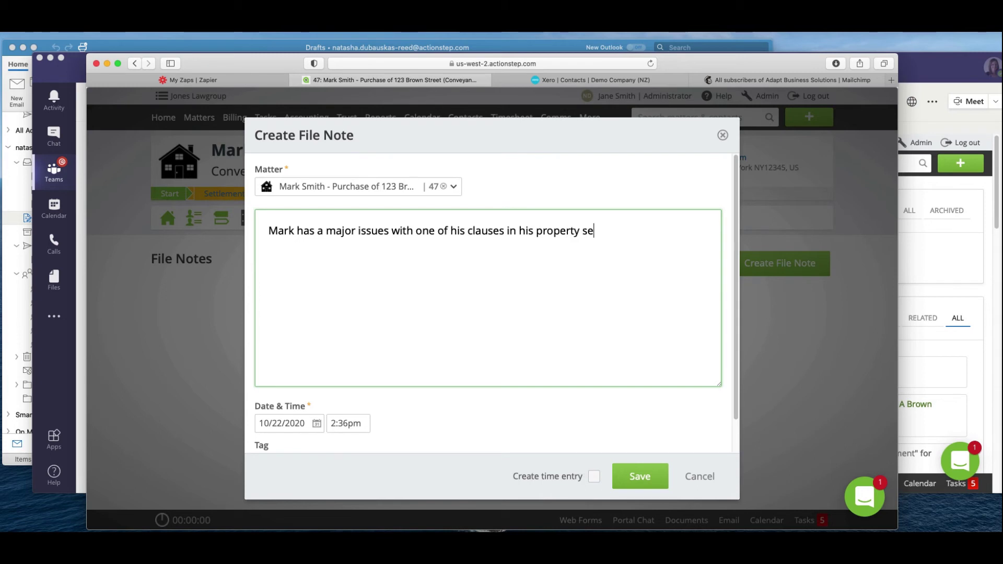
pyautogui.write('ttlement - need')
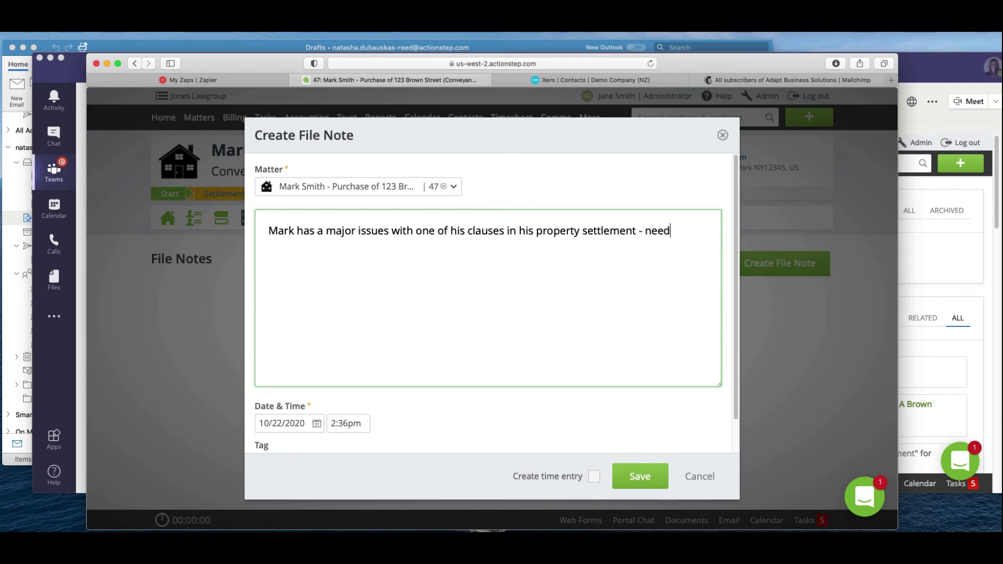
pyautogui.write('s to be reviewed')
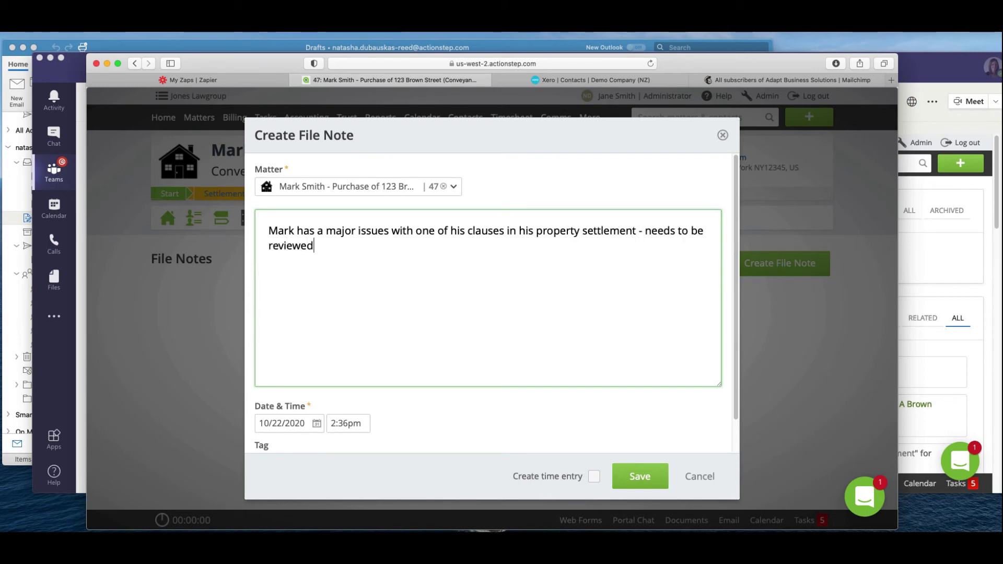
pyautogui.click(632, 476)
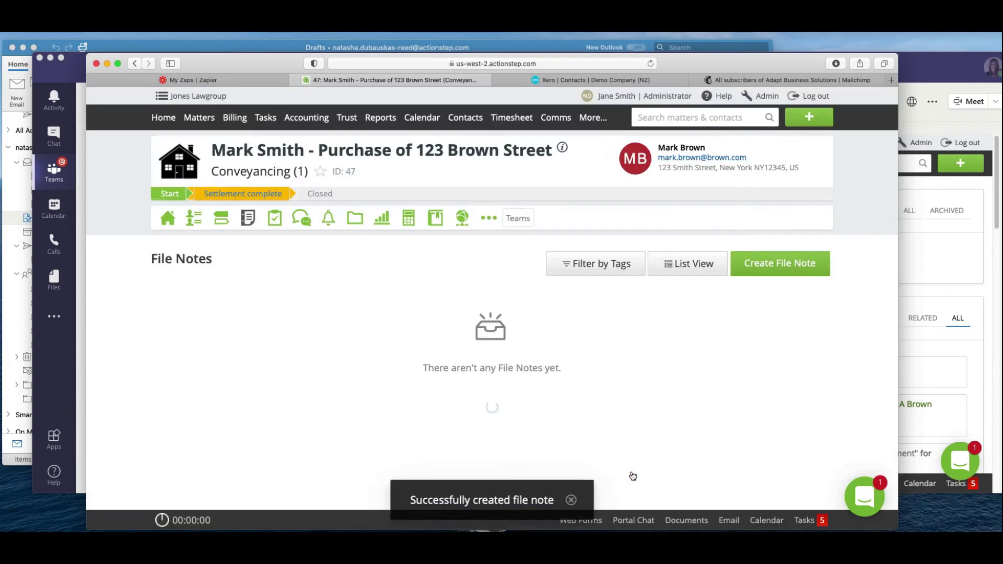
# Change the matter's step from Start to Settlement complete.
pyautogui.click(268, 194)
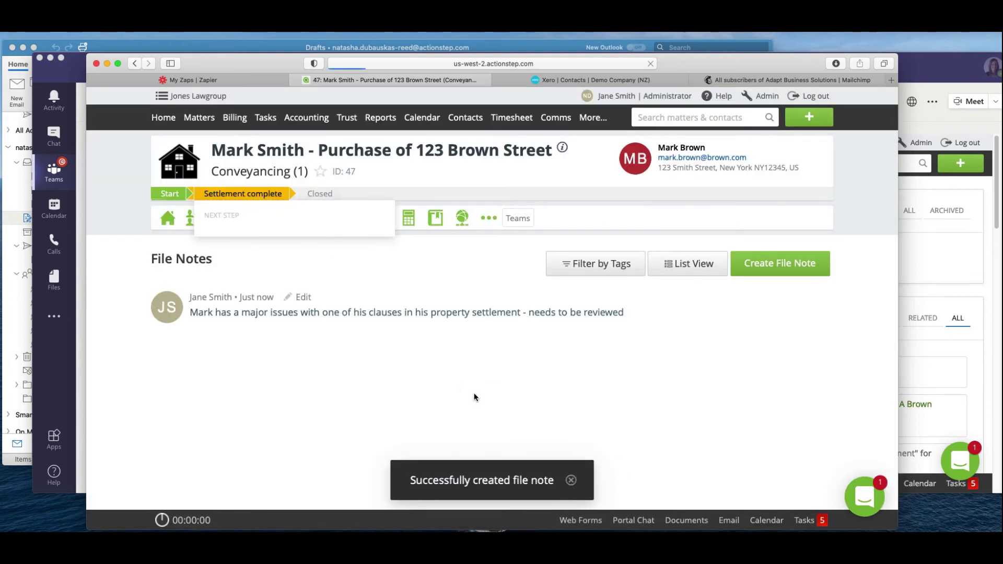
pyautogui.scroll(-3, 357, 378)
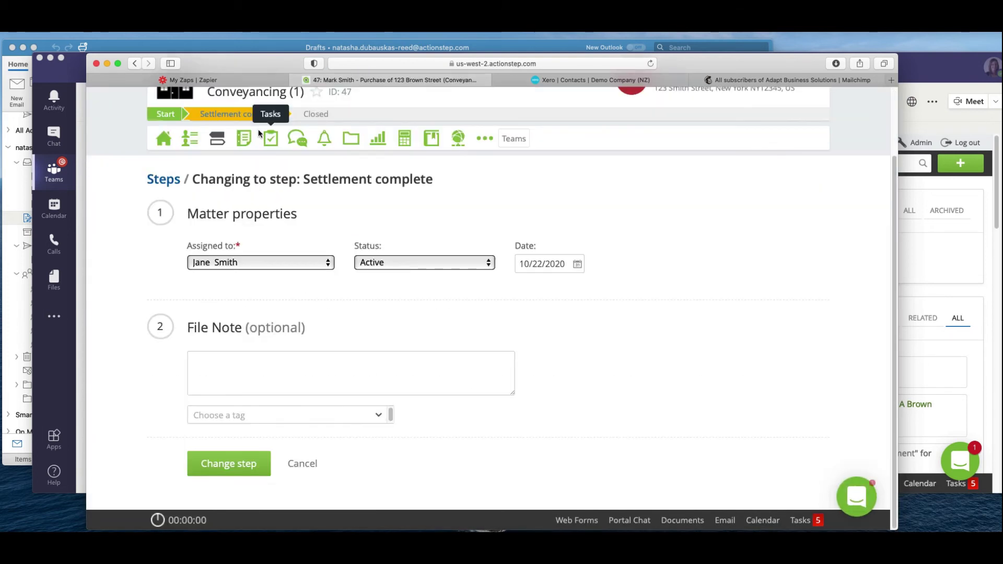
pyautogui.click(234, 465)
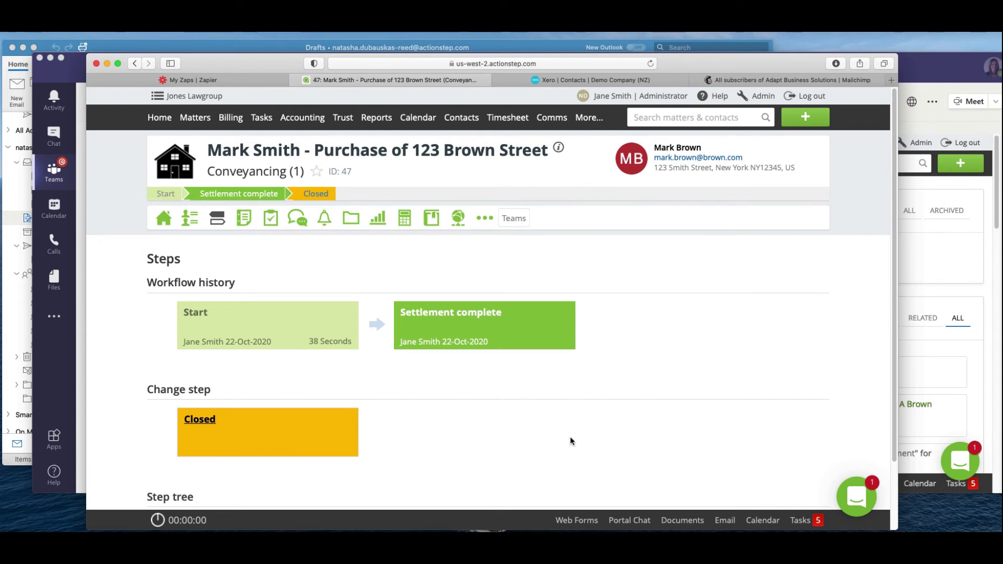
# Search Xero contacts by the client's first name and open the new client's record.
pyautogui.click(628, 80)
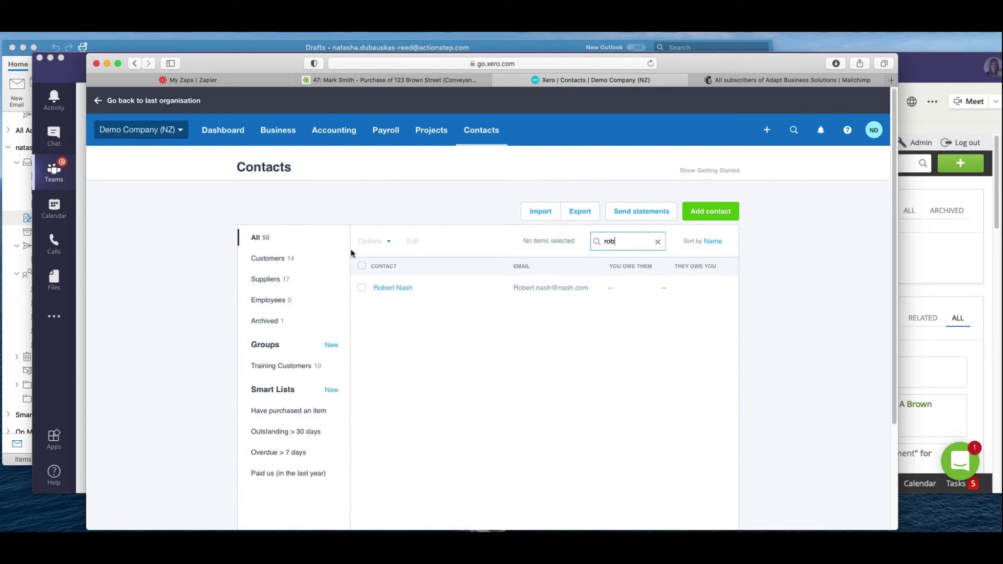
pyautogui.press('BackSpace')
pyautogui.press('BackSpace')
pyautogui.press('BackSpace')
pyautogui.write('mark')
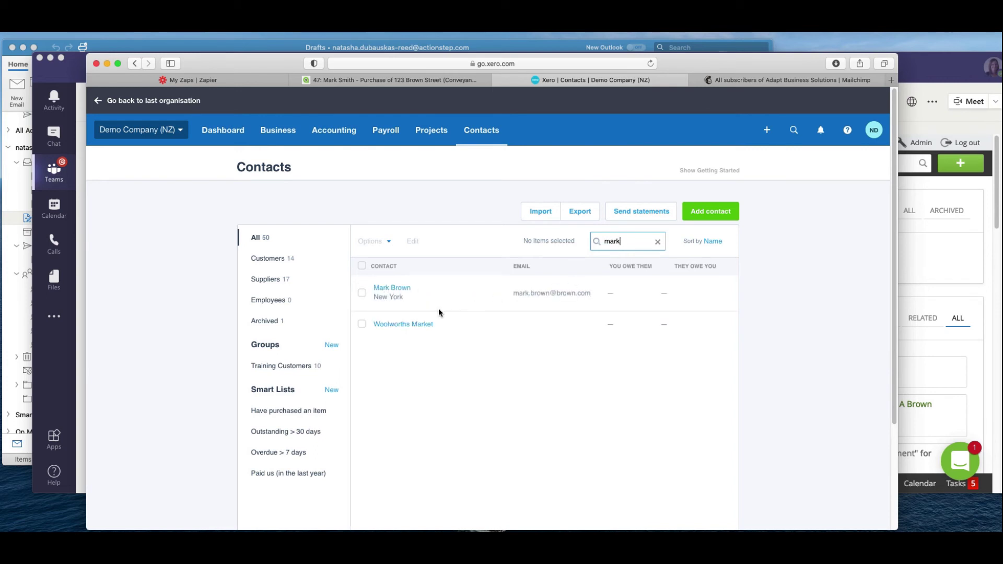
pyautogui.click(400, 290)
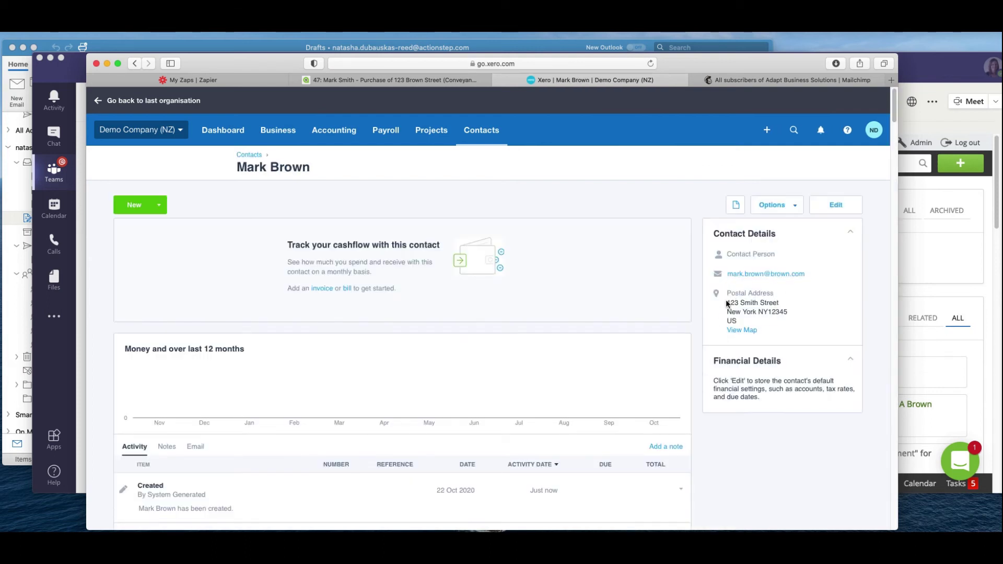
# Reload the Mailchimp audience's contacts via Manage contacts > View contacts.
pyautogui.click(752, 82)
pyautogui.click(330, 290)
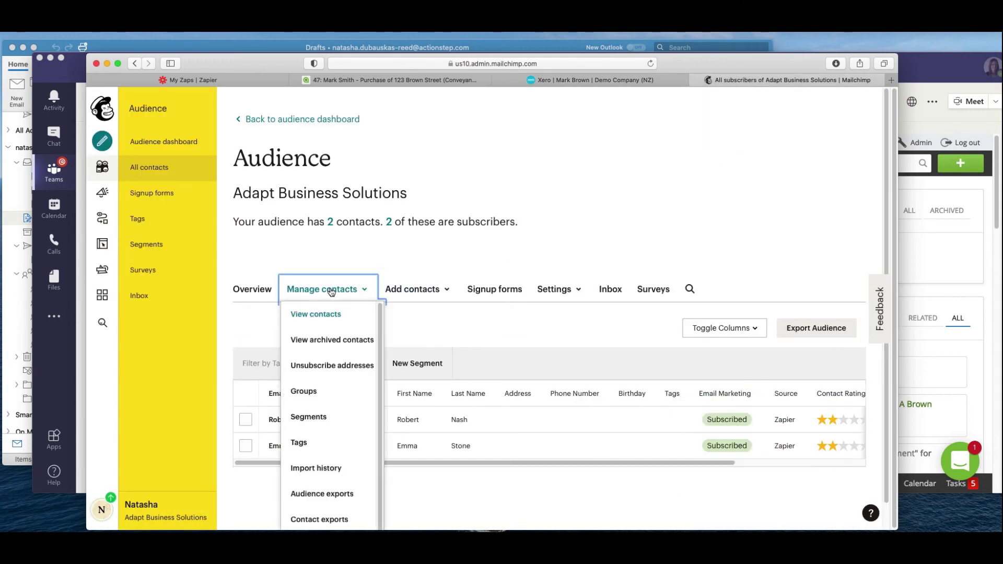
pyautogui.click(335, 316)
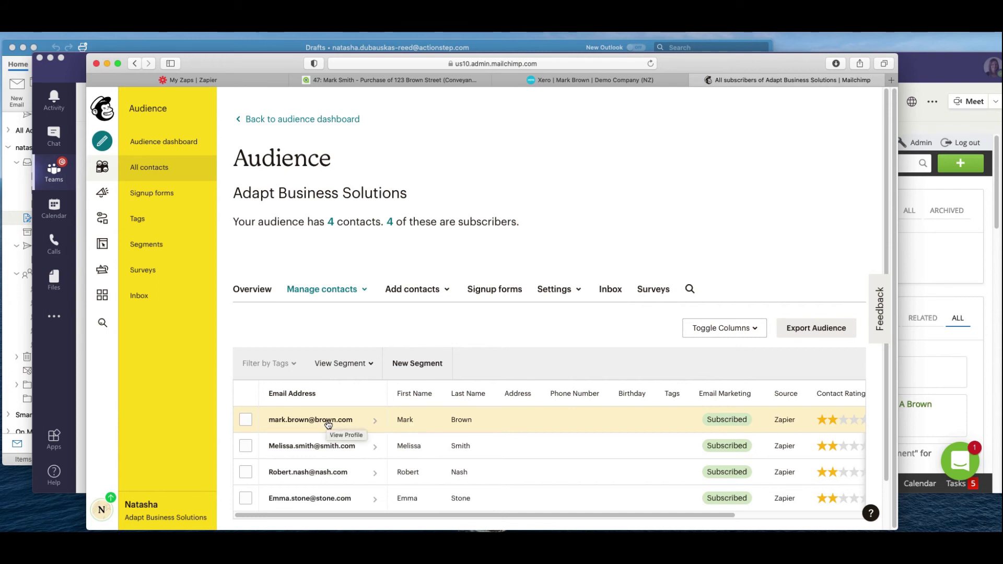
# Check Outlook's People list, then preview the newest settlement-complete draft in Drafts.
pyautogui.click(162, 46)
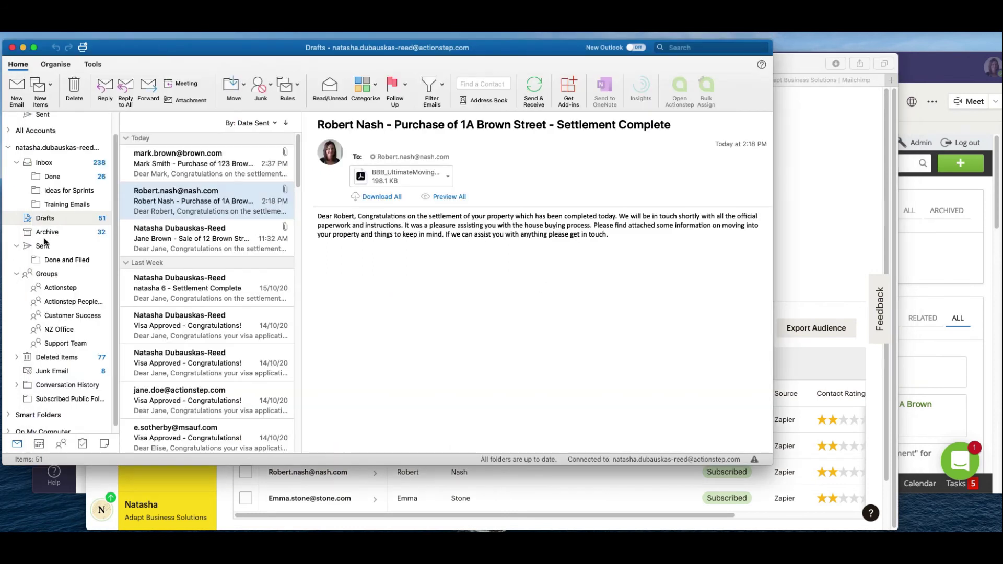
pyautogui.click(60, 444)
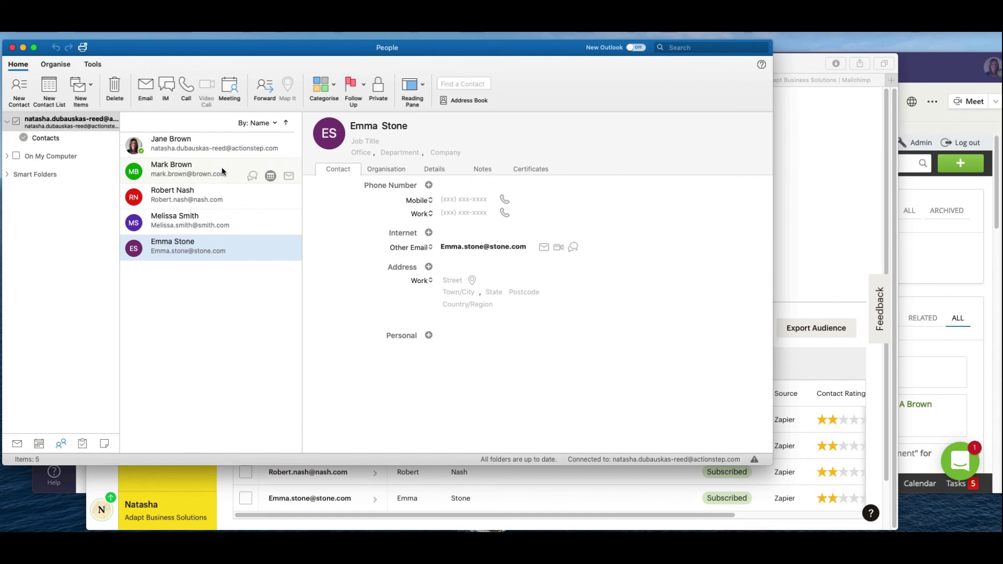
pyautogui.click(17, 444)
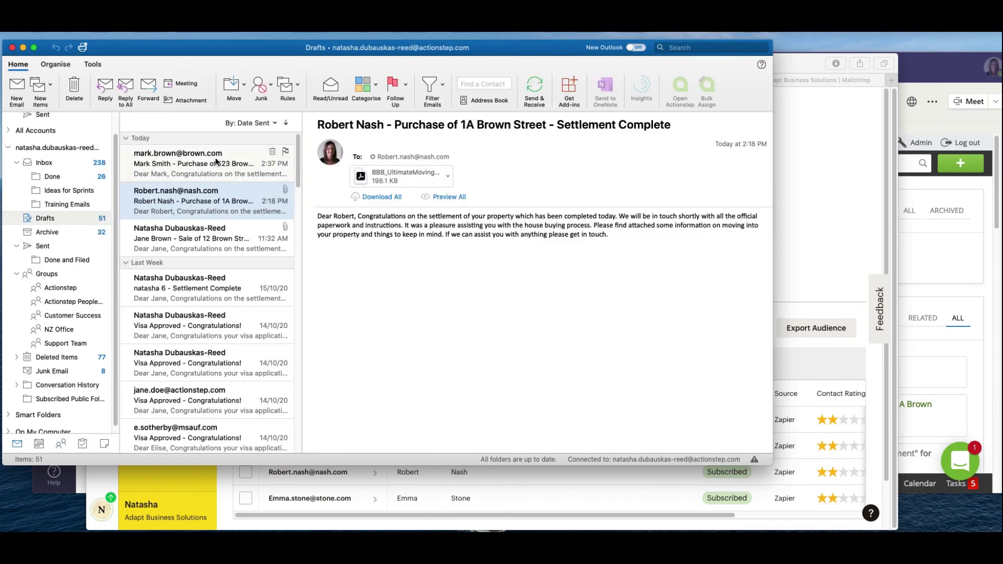
pyautogui.click(215, 157)
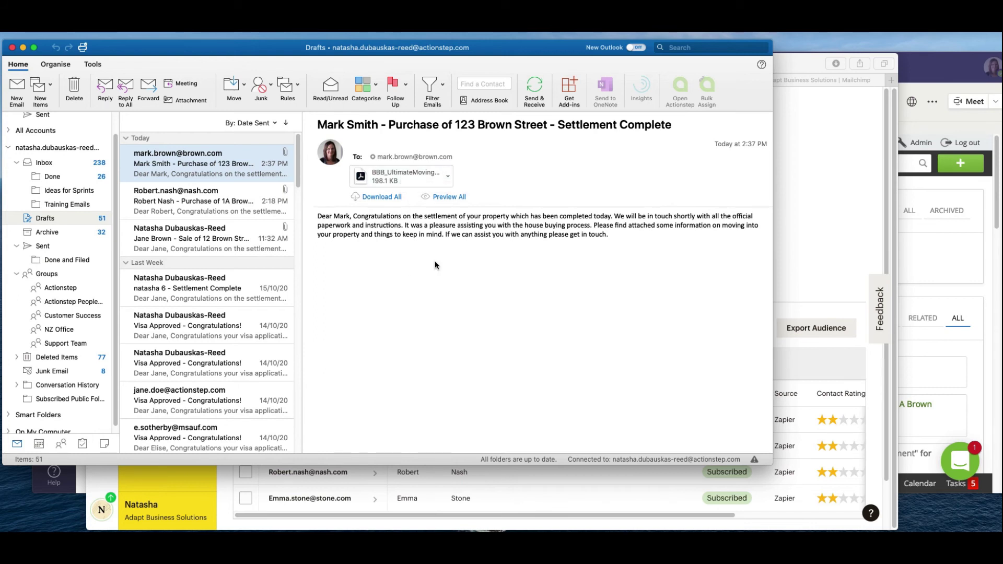
# Put the draft's greeting on its own line and insert the Jones Lawgroup director signature.
pyautogui.doubleClick(200, 160)
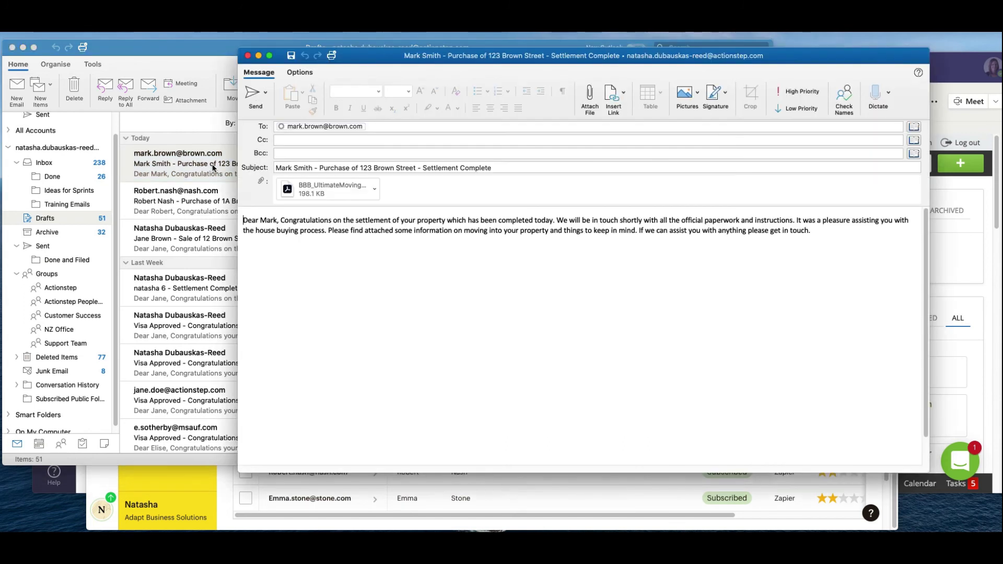
pyautogui.click(281, 220)
pyautogui.press('Return')
pyautogui.press('Return')
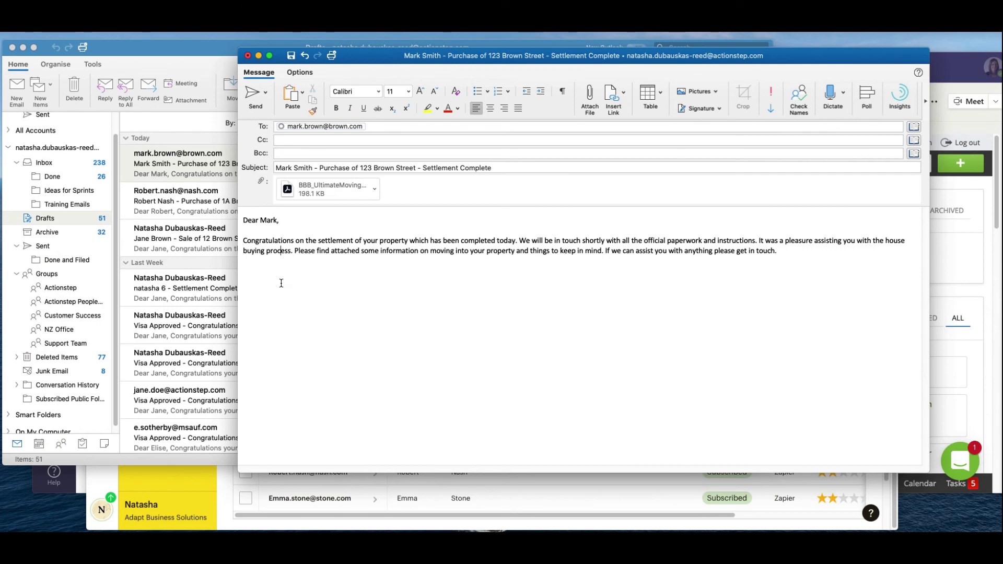
pyautogui.click(712, 109)
pyautogui.click(708, 167)
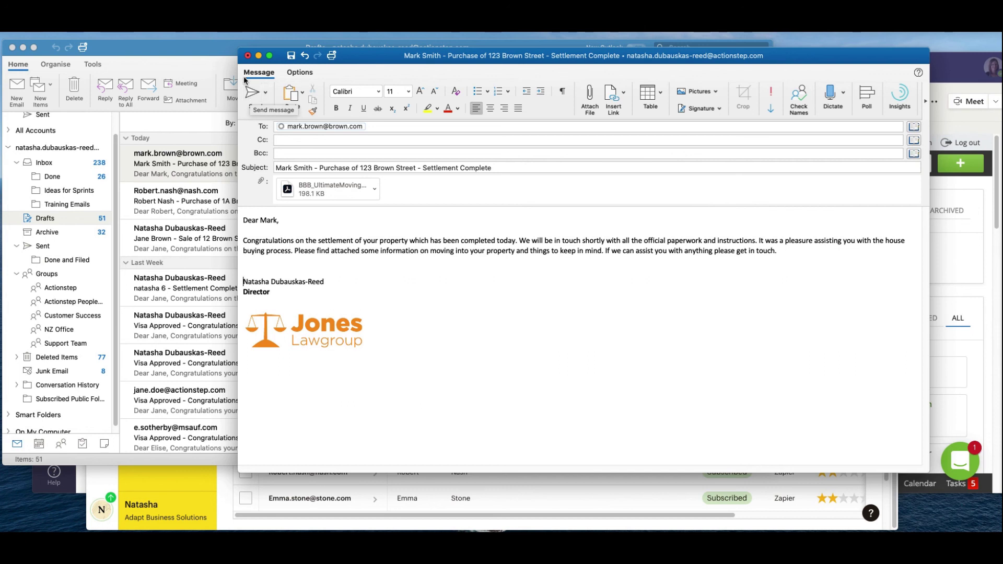
pyautogui.click(72, 488)
# Open the Zapier test team's hidden 123 Brown Street purchase channel to view Zapier's settlement file-note post.
pyautogui.click(234, 160)
pyautogui.click(174, 234)
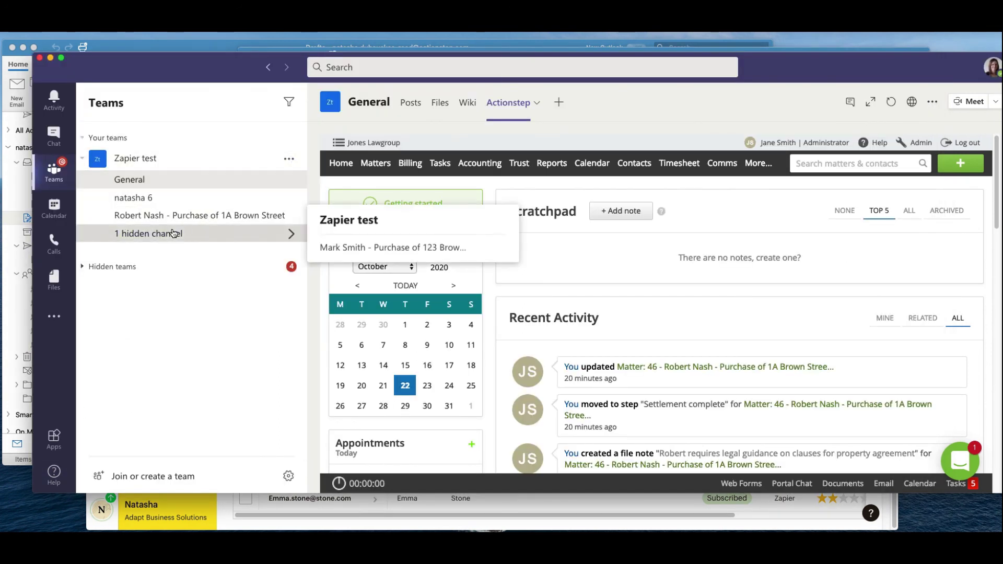
pyautogui.click(350, 247)
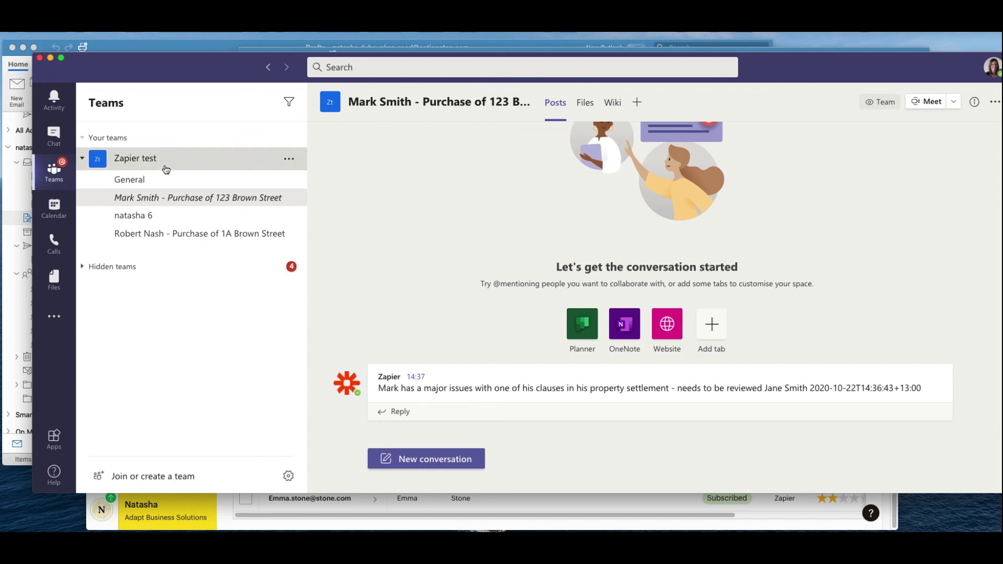
pyautogui.click(166, 169)
# Show the Actionstep tab in the Zapier test team's General channel, with recent matter 47 activity.
pyautogui.click(288, 159)
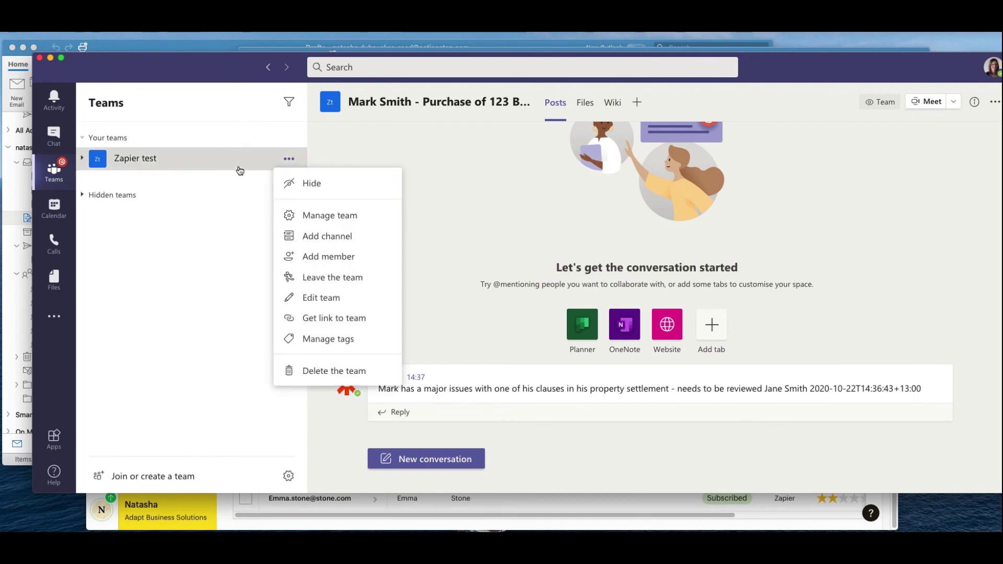
pyautogui.click(240, 164)
pyautogui.click(129, 179)
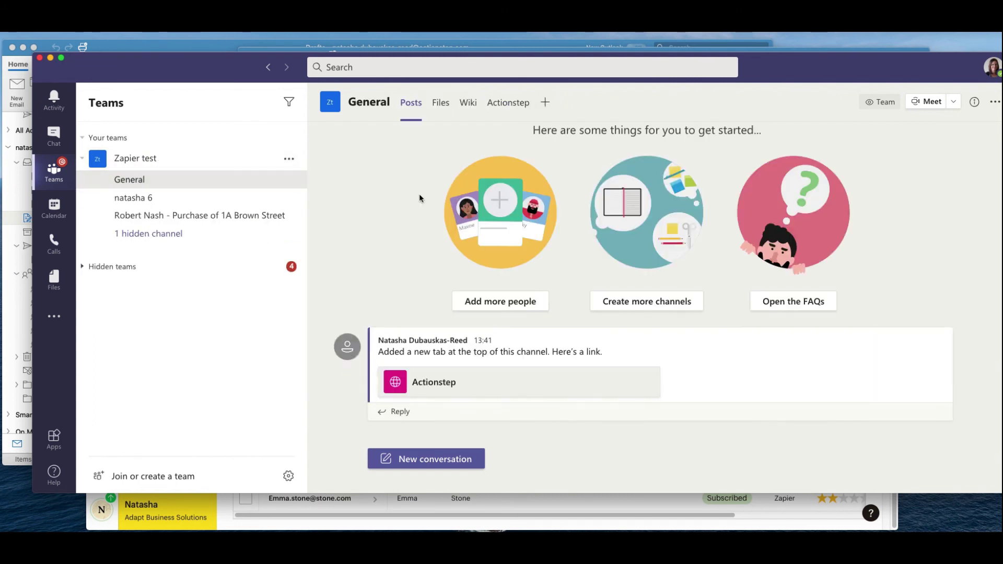
pyautogui.click(515, 104)
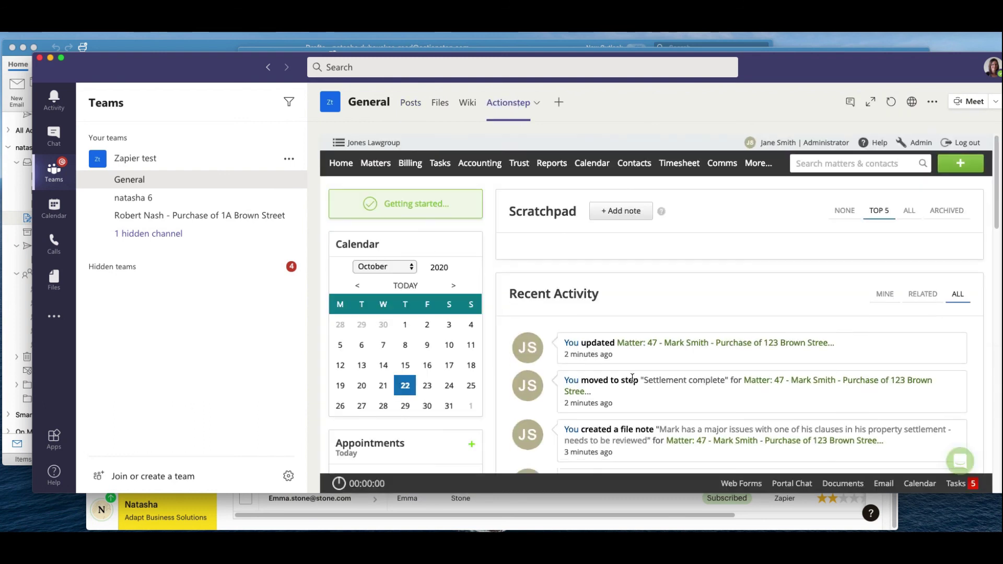